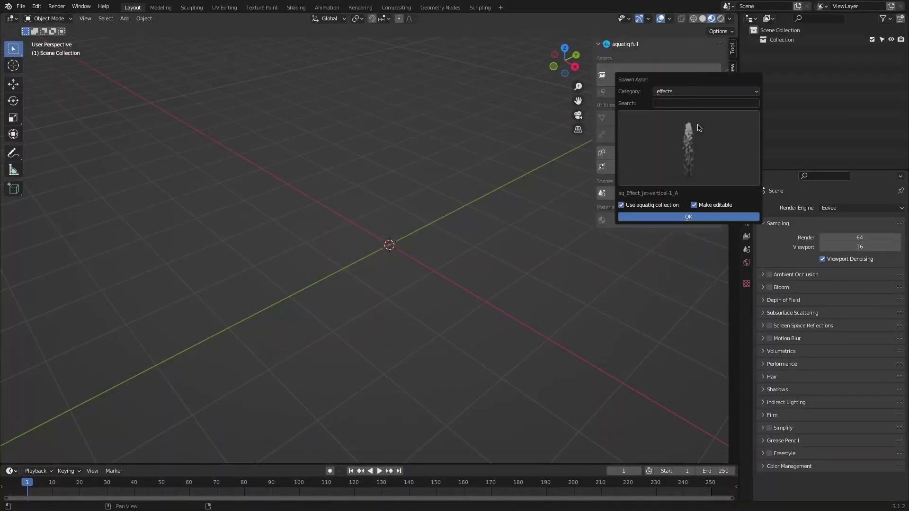
- Spawn the modular Circular A water asset into the aquatiq collection as an editable asset
click(680, 128)
click(686, 146)
click(692, 223)
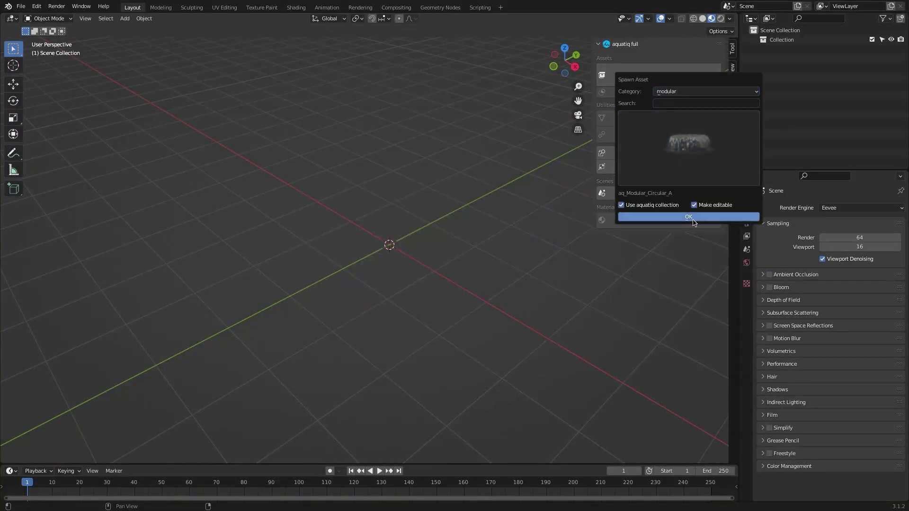
click(696, 217)
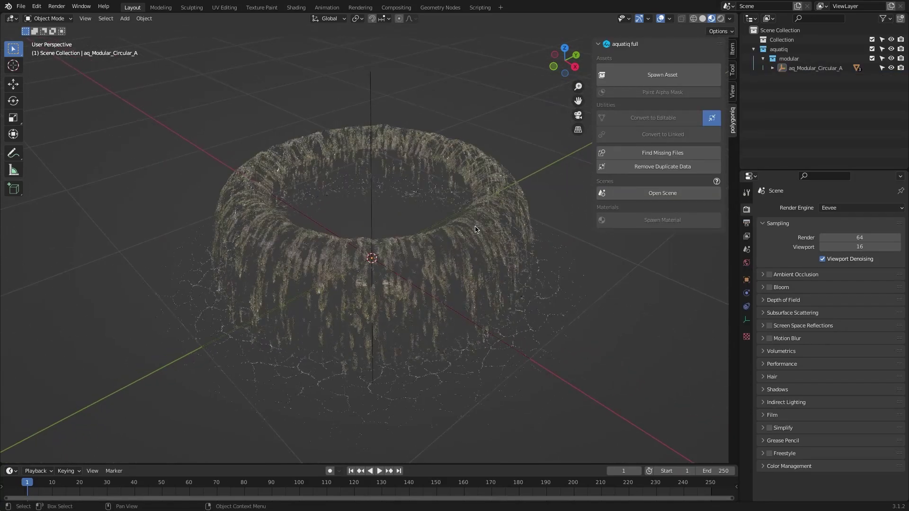
- Preview the circular water asset's animation, and select its animated effect mesh for viewing in solid shading
key(space)
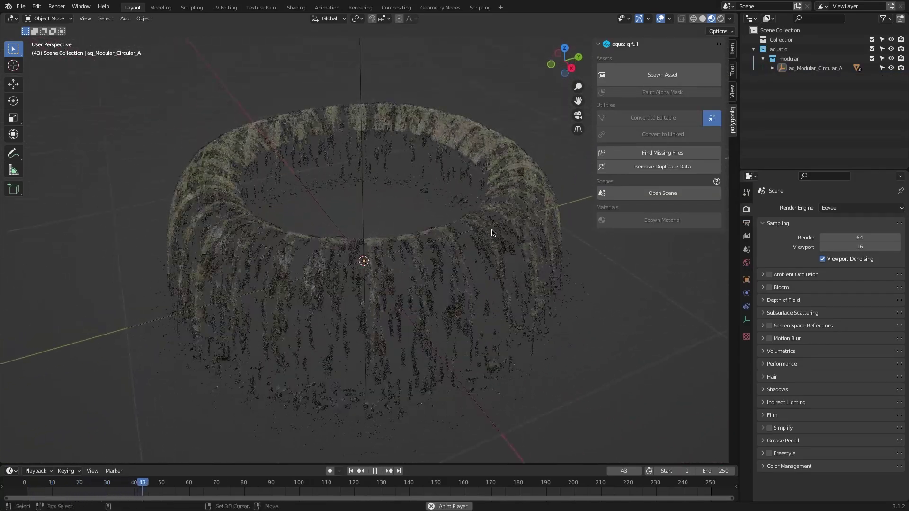
key(space)
click(492, 241)
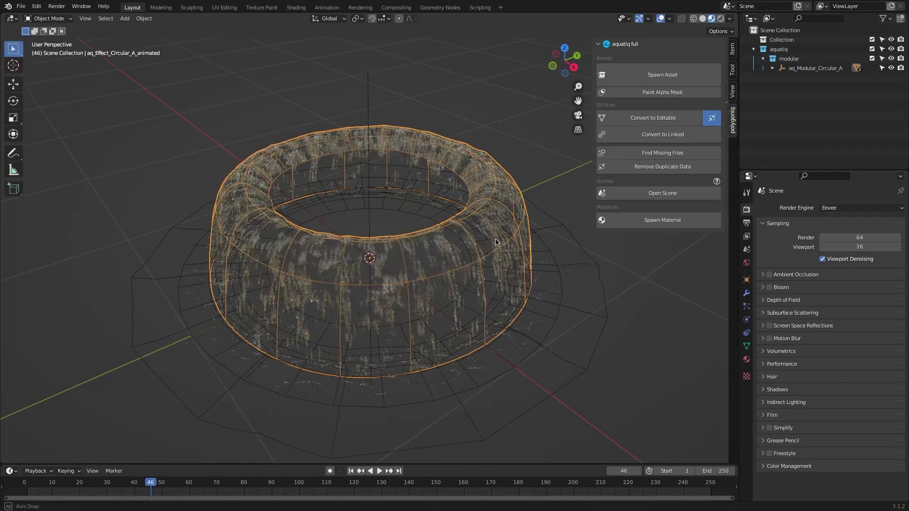
click(703, 18)
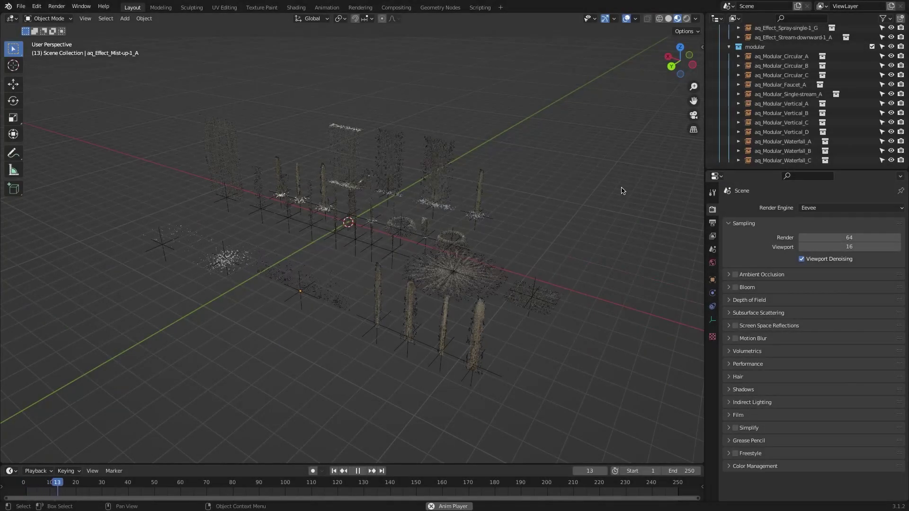
middle_drag(600, 172, 526, 220)
middle_drag(444, 216, 502, 219)
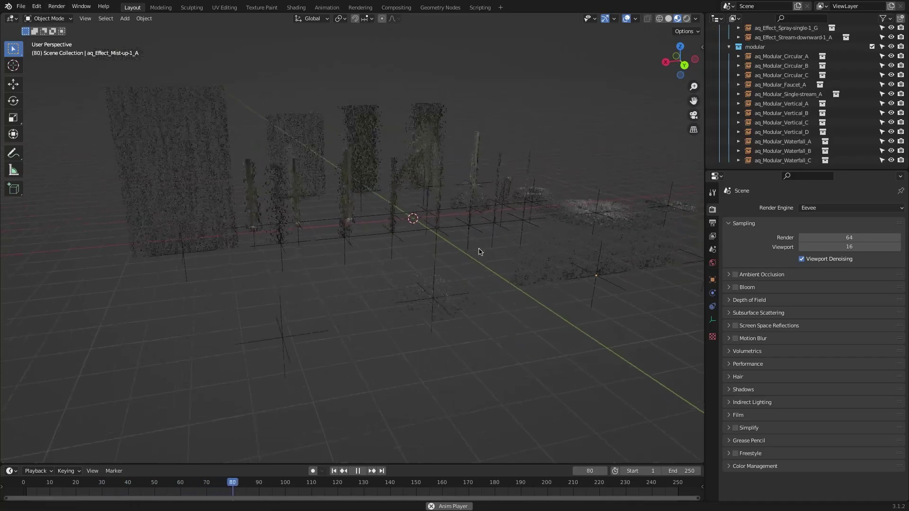
middle_drag(479, 252, 444, 266)
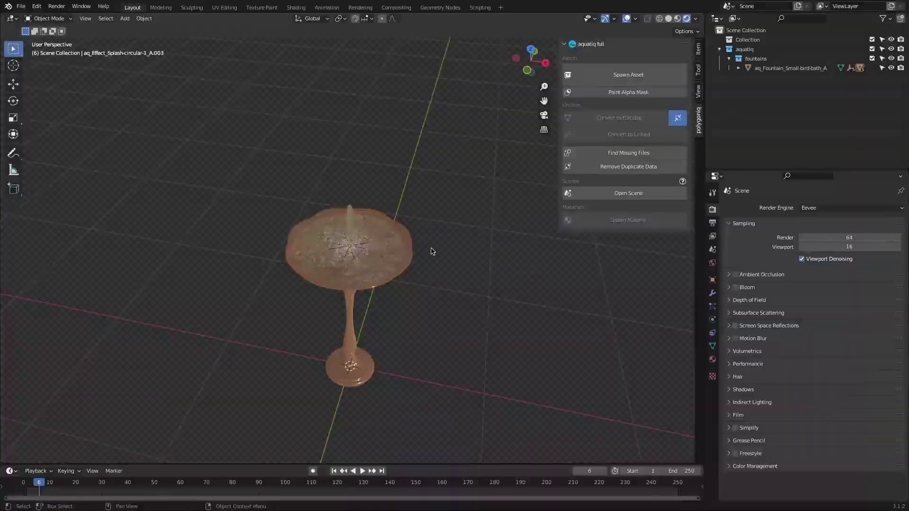
- Apply the Ocean water material to the water surface of the small bird bath fountain
scroll(432, 252, up, 7)
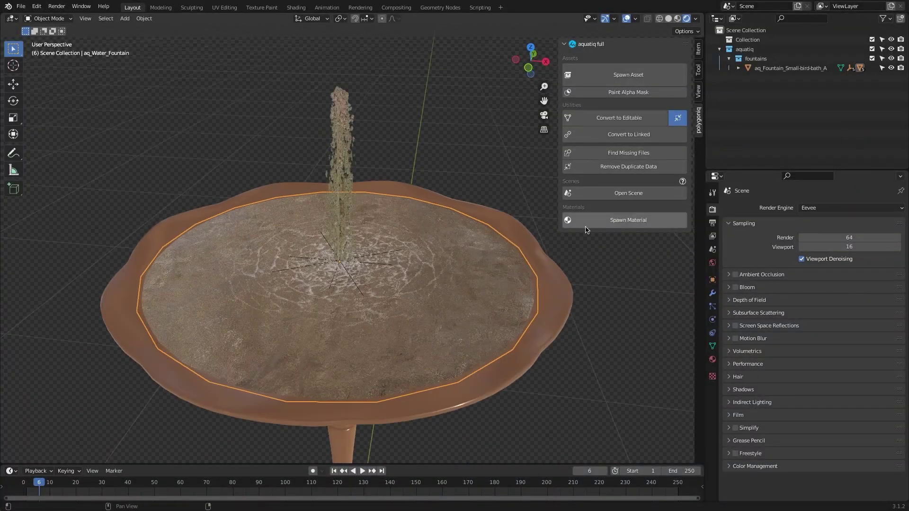
scroll(519, 255, up, 2)
click(609, 221)
click(634, 338)
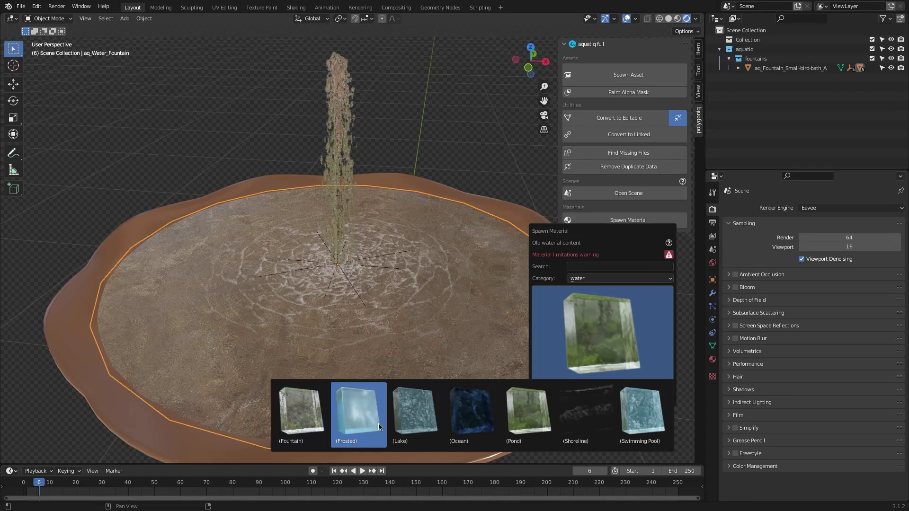
click(471, 426)
click(605, 401)
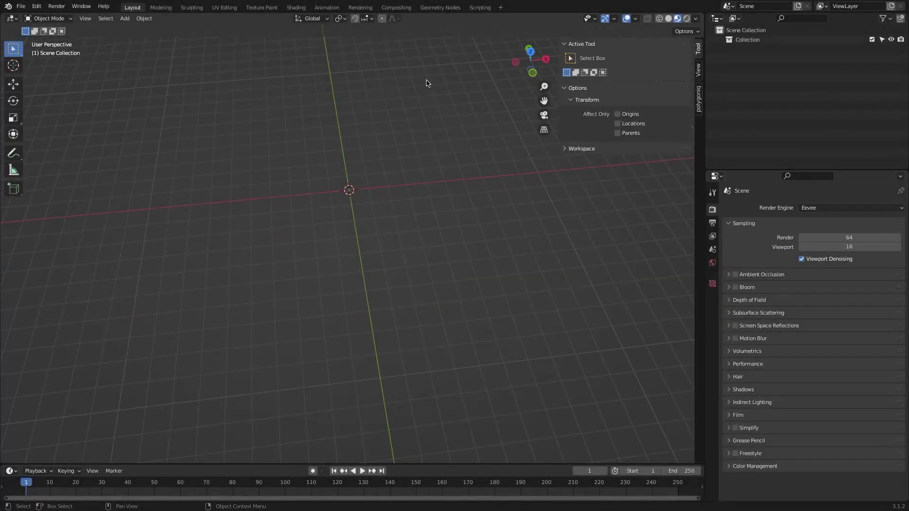
- Choose the Jet vertical 1 (A) asset from the effects category of the polygoniq asset spawner
click(698, 95)
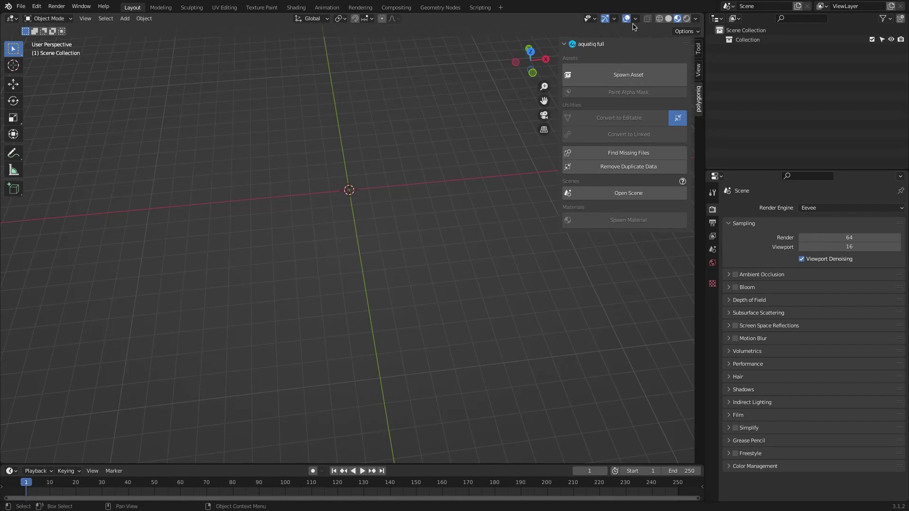
click(620, 73)
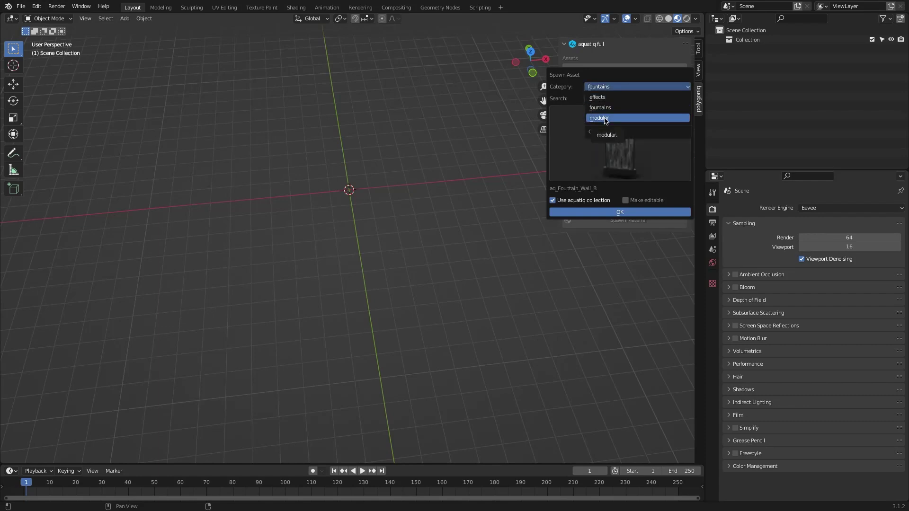
click(615, 98)
click(617, 128)
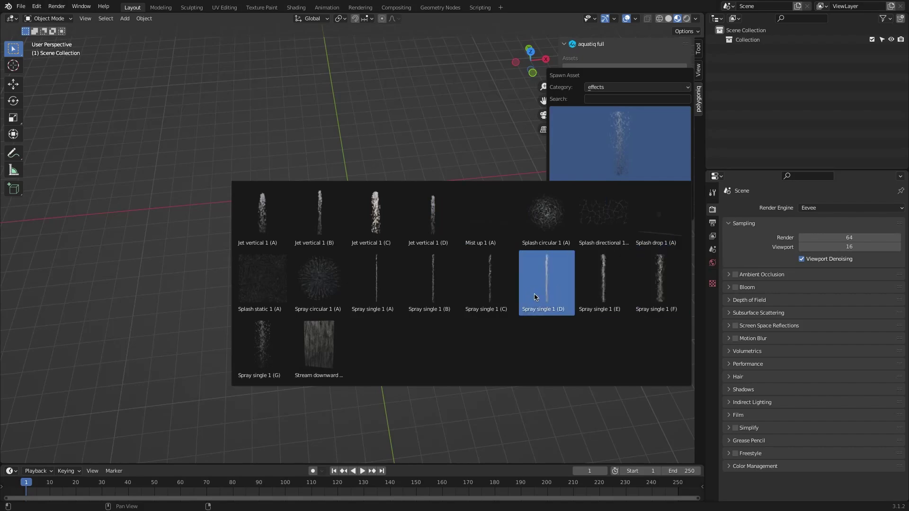
click(277, 221)
- Spawn another water asset from the library and play its animation in the viewport
click(628, 74)
click(639, 151)
click(507, 283)
click(637, 215)
middle_drag(464, 209, 445, 207)
key(space)
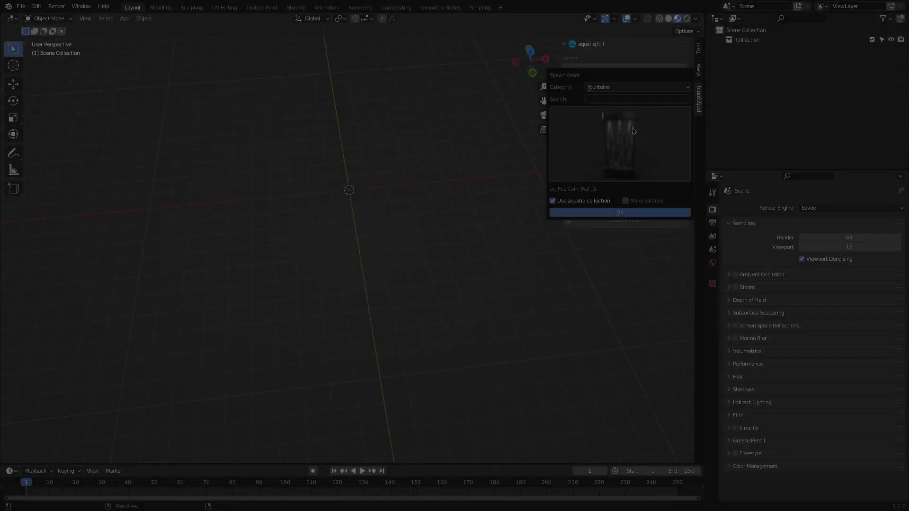
- Browse the fountain assets and choose Big circular (A) as the asset
click(623, 120)
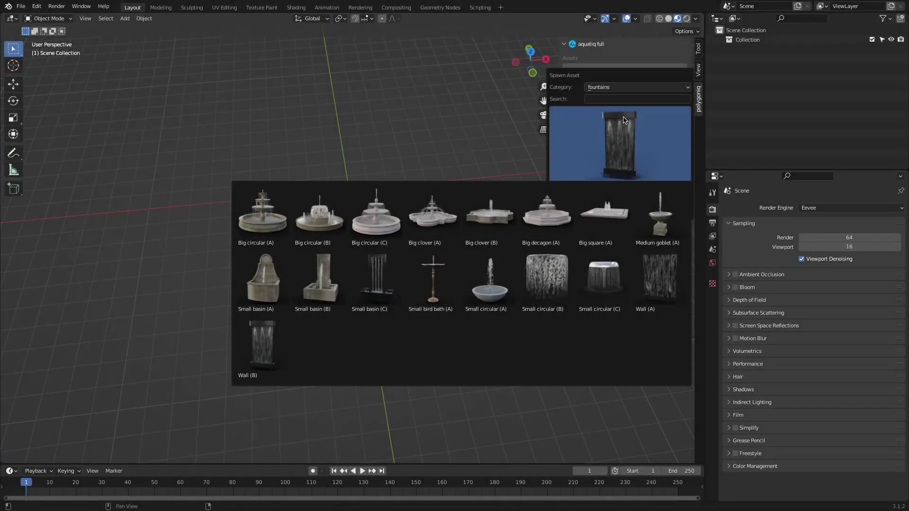
click(260, 229)
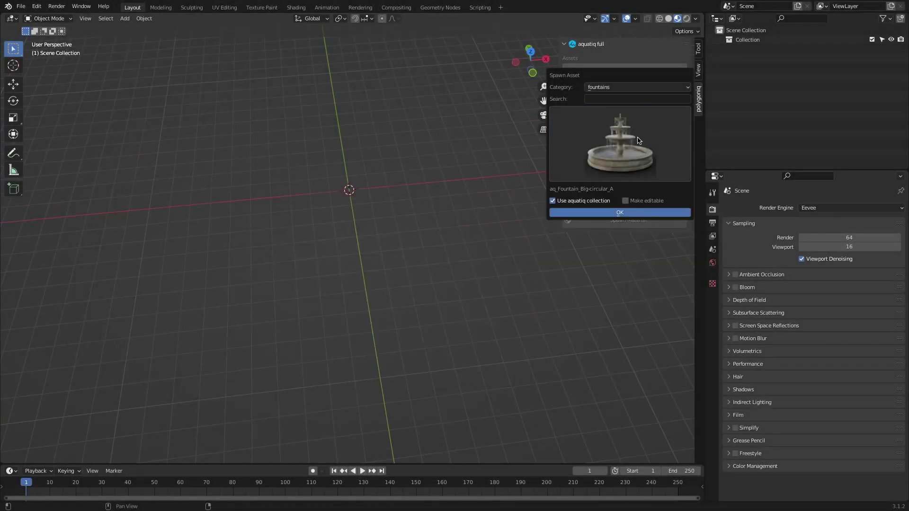
click(639, 142)
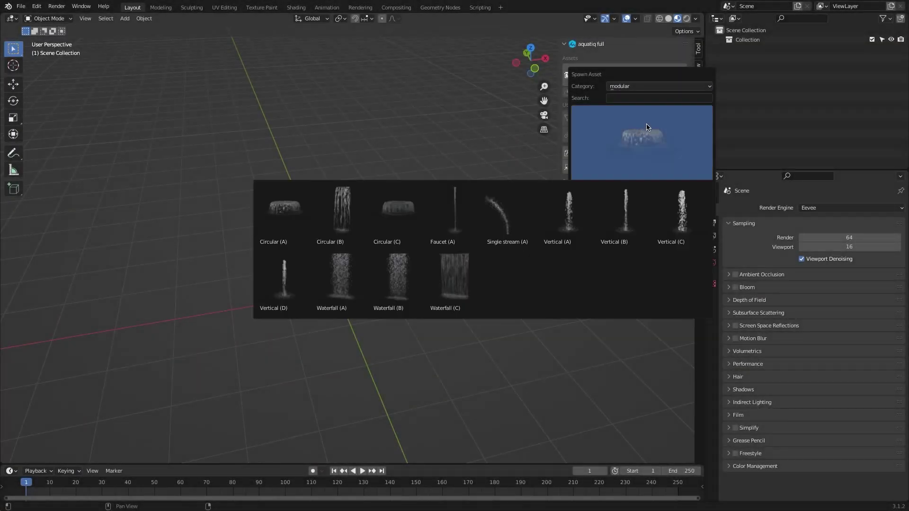
- Spawn the modular Circular (A) asset and inspect its separate stream and splash parts
click(294, 214)
click(641, 212)
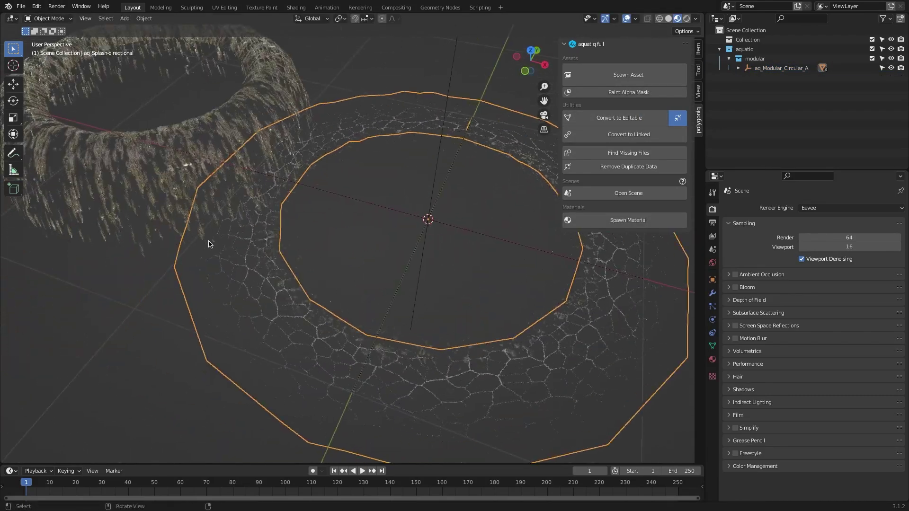
click(361, 197)
middle_drag(361, 196, 406, 197)
scroll(267, 210, down, 5)
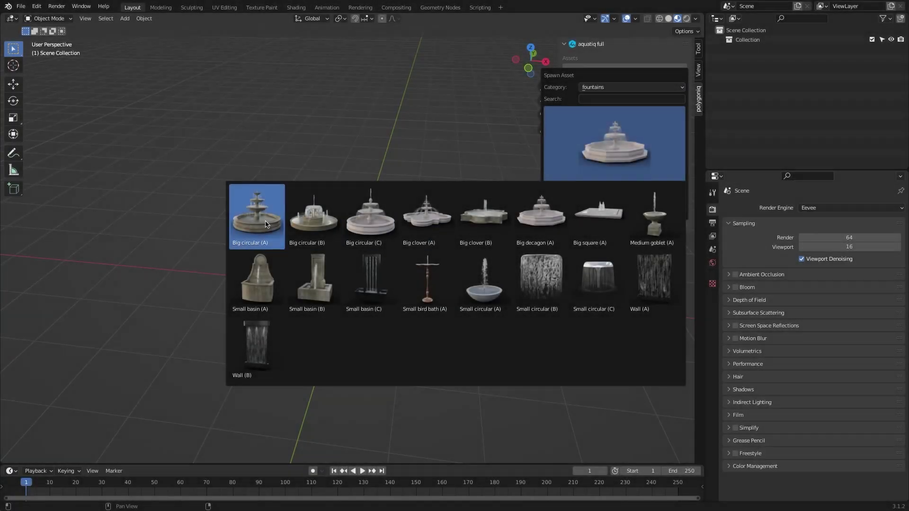
- Spawn the Big circular (B) fountain with both the aquatiq collection and Make editable options enabled
click(314, 216)
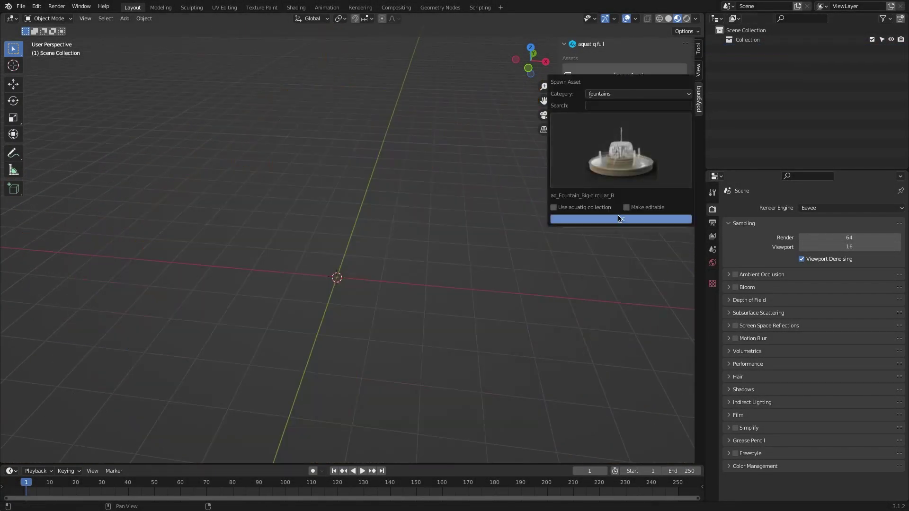
click(613, 212)
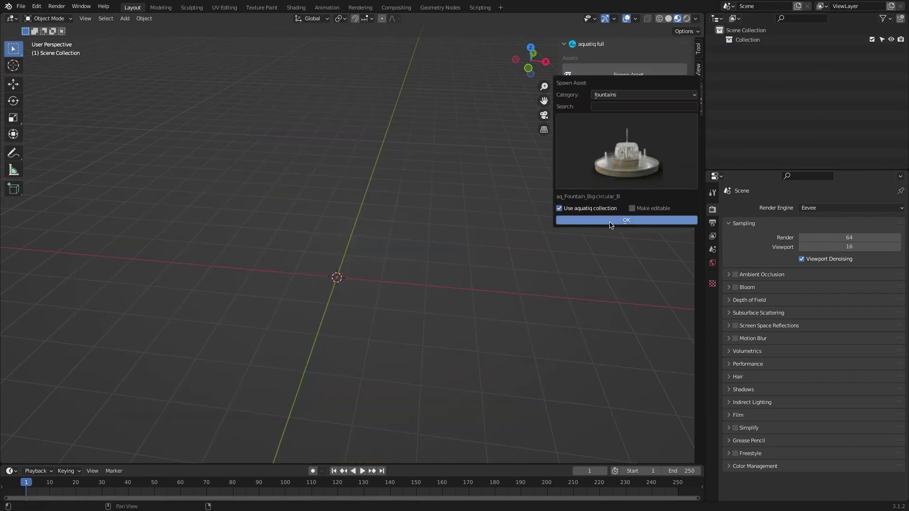
click(651, 219)
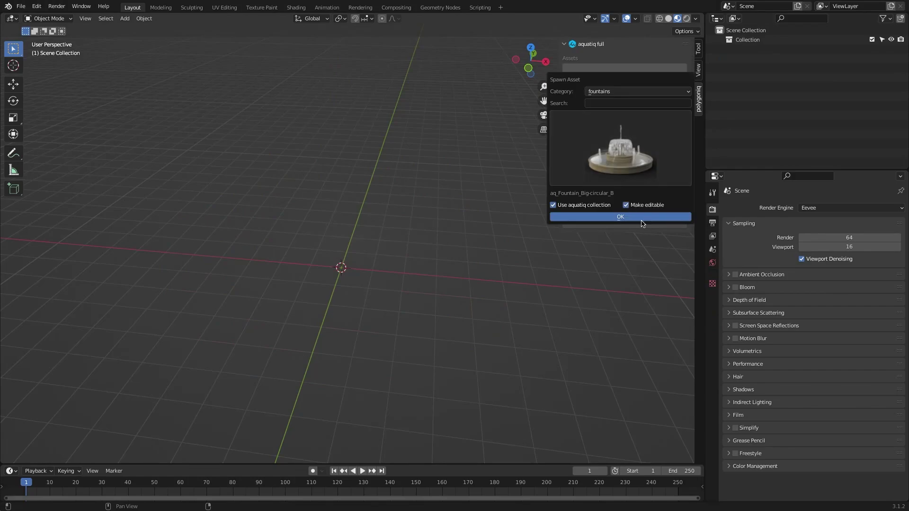
click(634, 217)
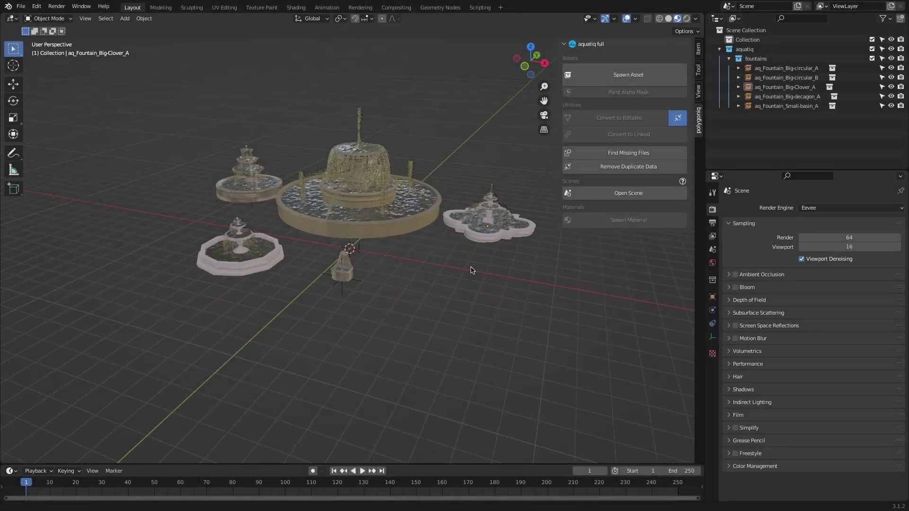
- Convert the Big Clover A fountain to editable and select its individual water parts
click(475, 223)
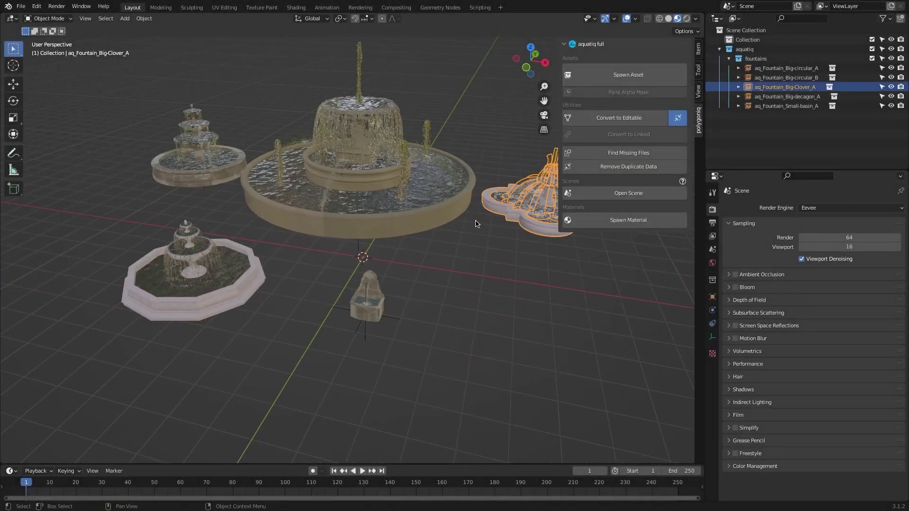
click(499, 251)
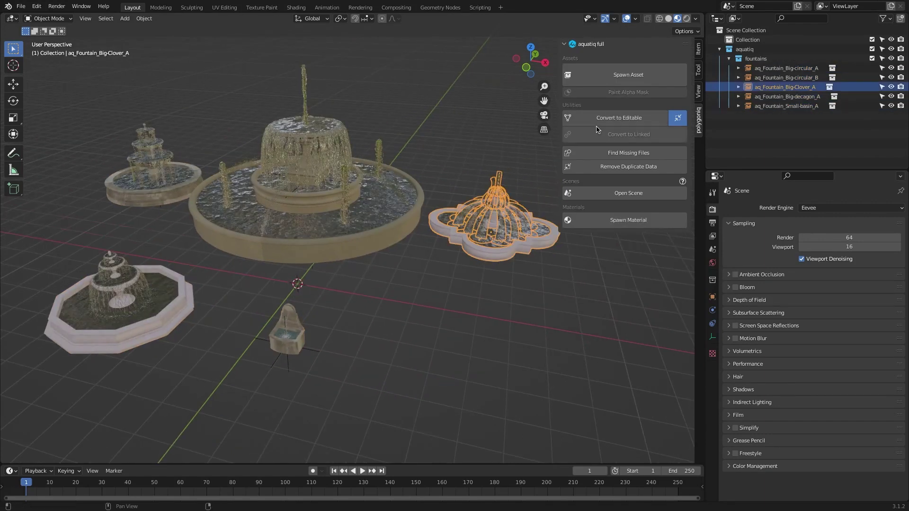
click(590, 278)
click(496, 291)
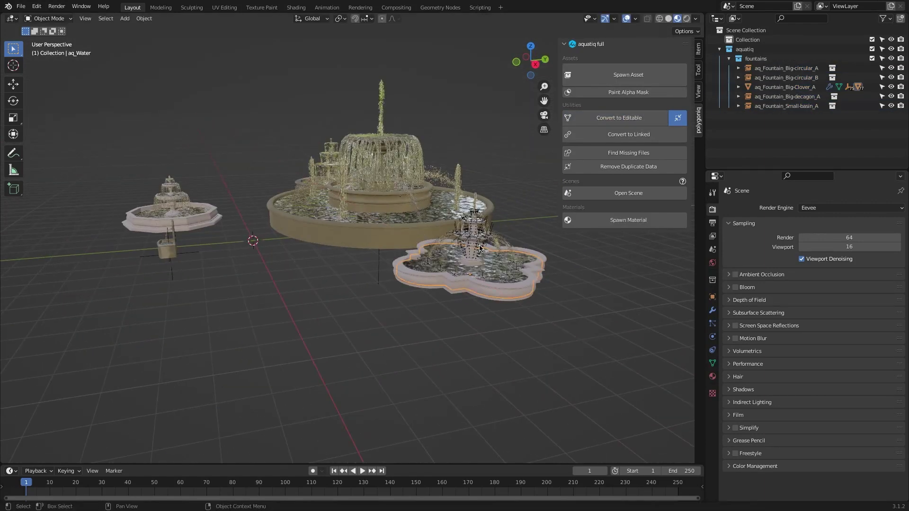
key(Return)
middle_drag(331, 280, 417, 278)
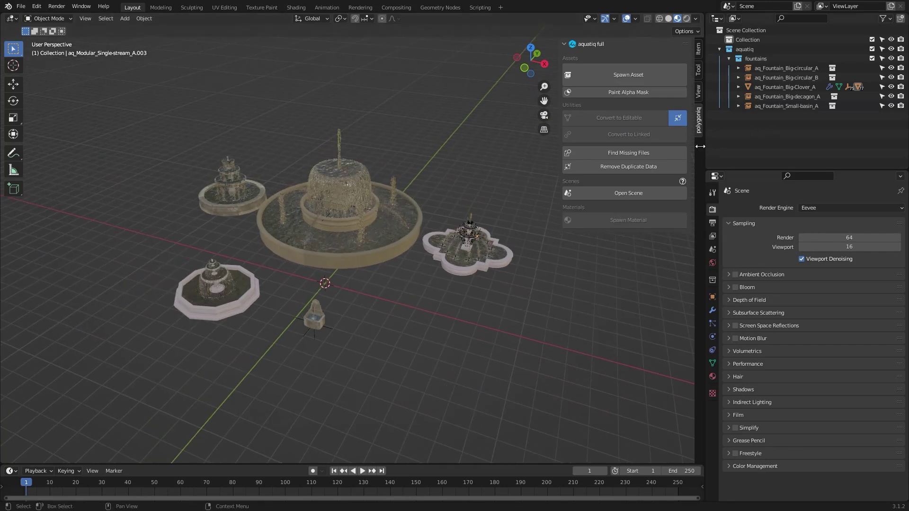
- Convert the remaining fountains to editable, and move the large fountain's central vertical jet along the global Z axis
click(786, 68)
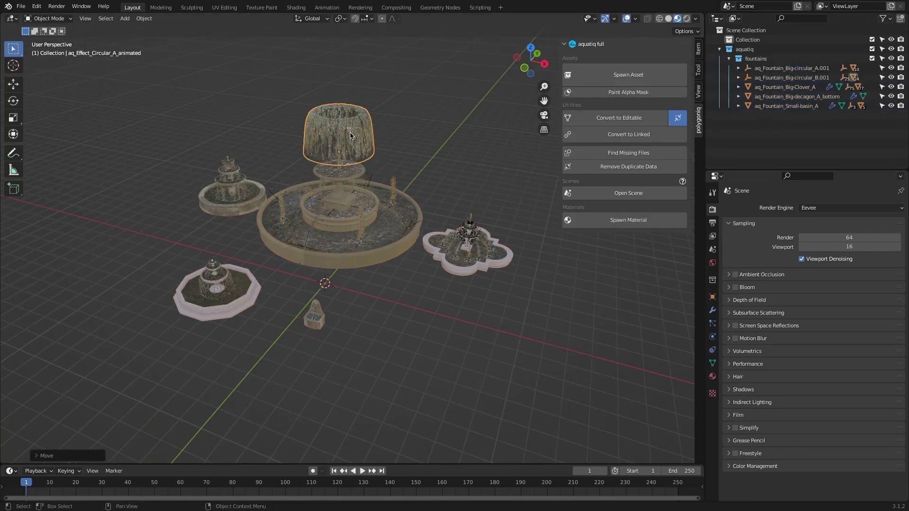
scroll(350, 135, up, 2)
shift+middle_drag(350, 136, 421, 142)
click(289, 158)
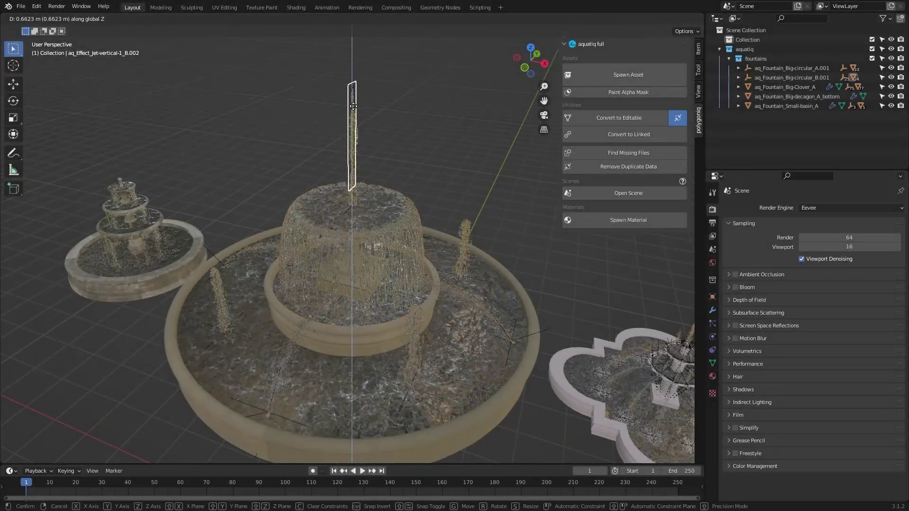
click(353, 106)
- Convert the edited Big circular B fountain back to a linked asset
scroll(353, 106, up, 2)
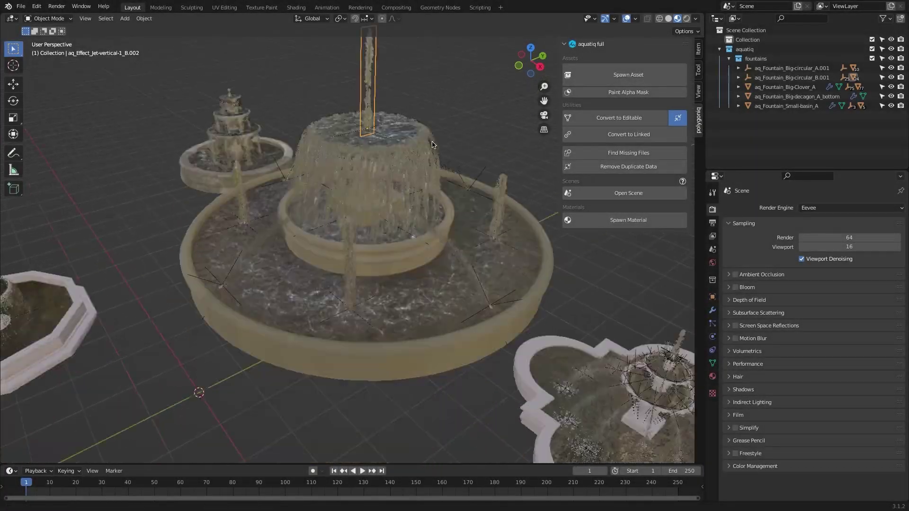
shift+middle_drag(544, 331, 486, 277)
click(618, 137)
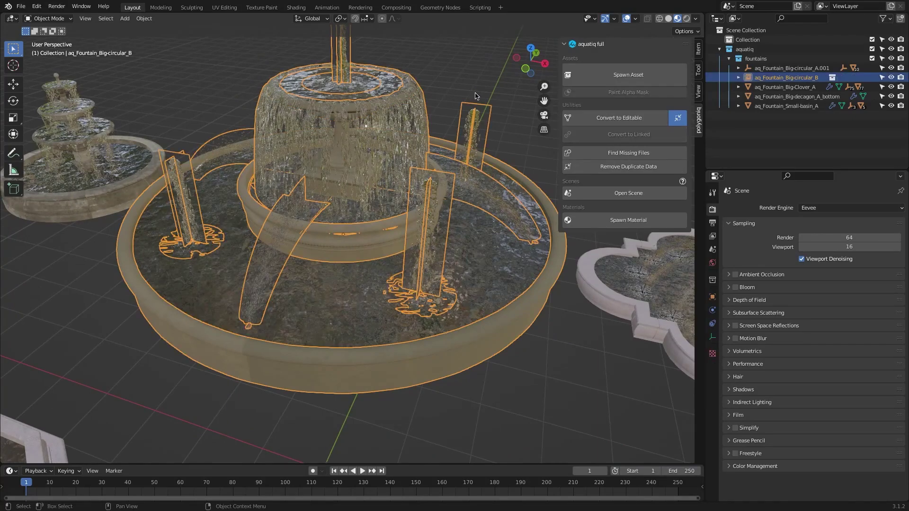
- Select all the fountains in the scene and convert them to linked assets
scroll(475, 96, down, 6)
key(a)
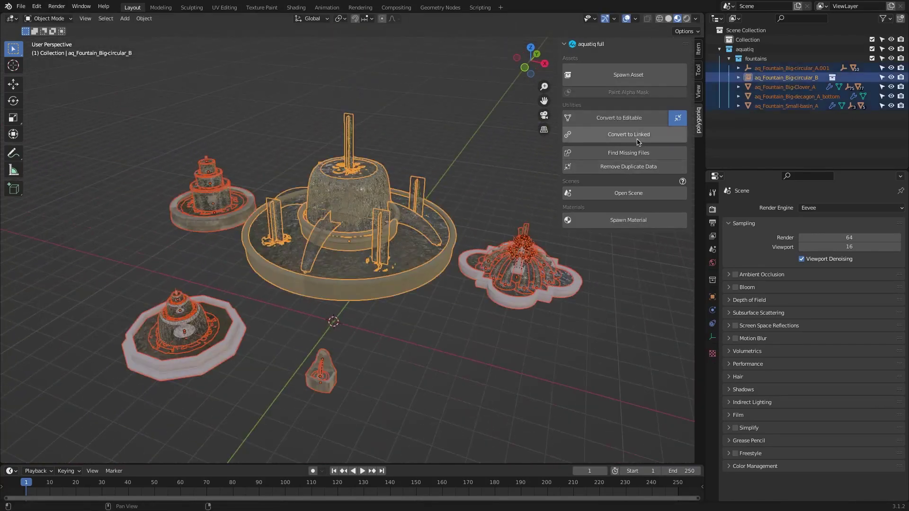
click(630, 137)
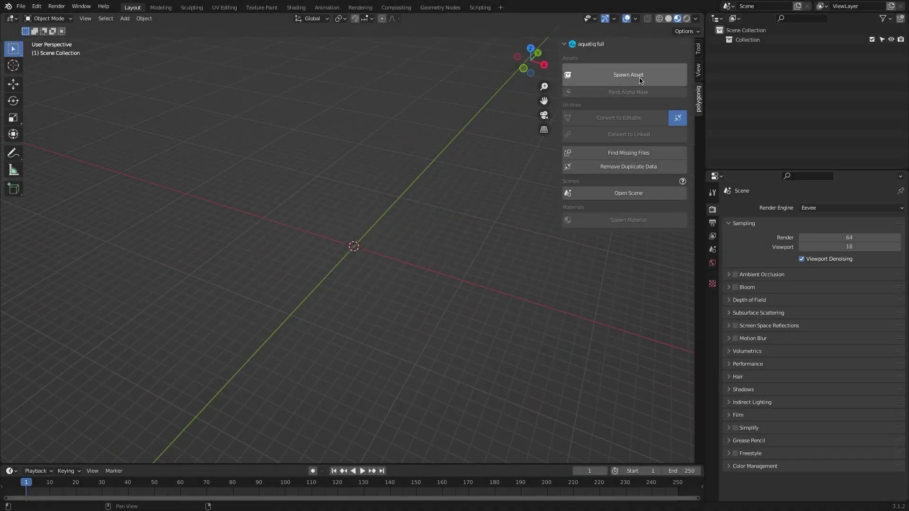
- Spawn the Small circular (A) fountain as a linked asset in the aquatiq collection
click(639, 78)
click(508, 284)
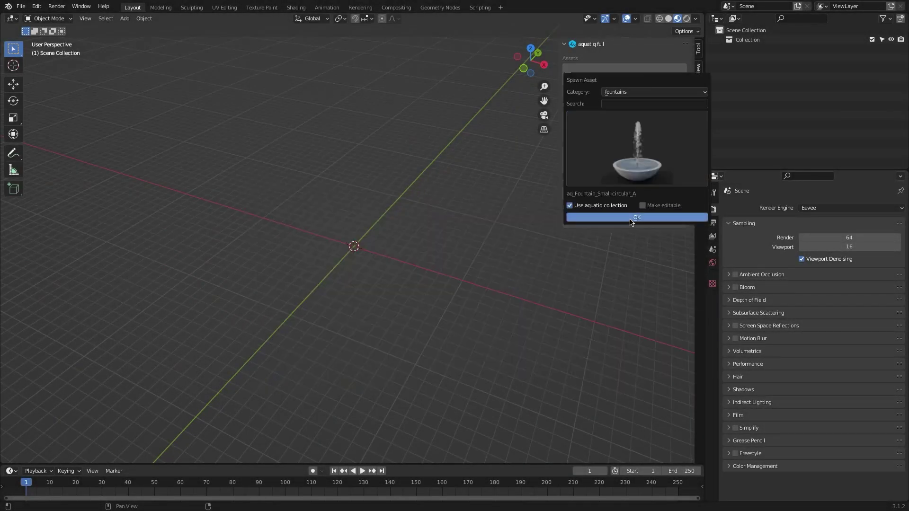
click(636, 220)
scroll(391, 253, up, 8)
scroll(435, 225, up, 4)
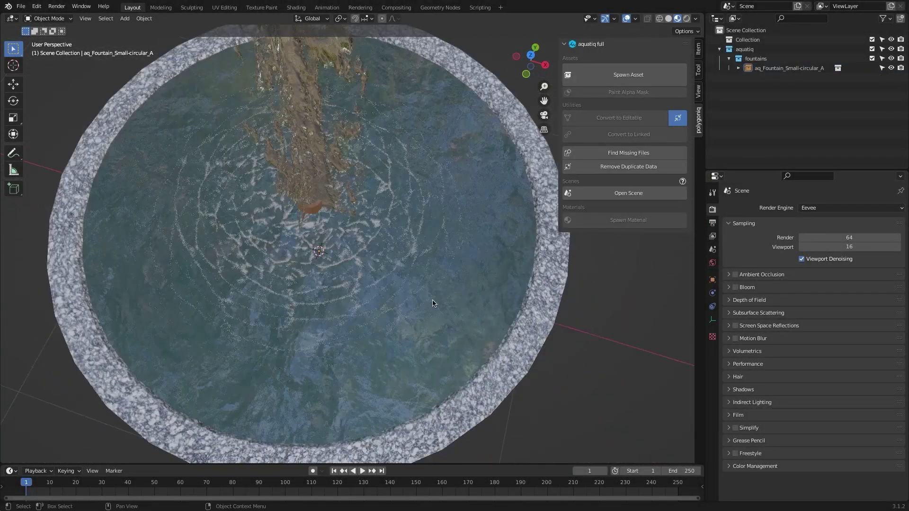
- Convert the Small circular (A) fountain from a linked asset to an editable one
scroll(473, 255, down, 2)
click(511, 284)
scroll(510, 284, down, 2)
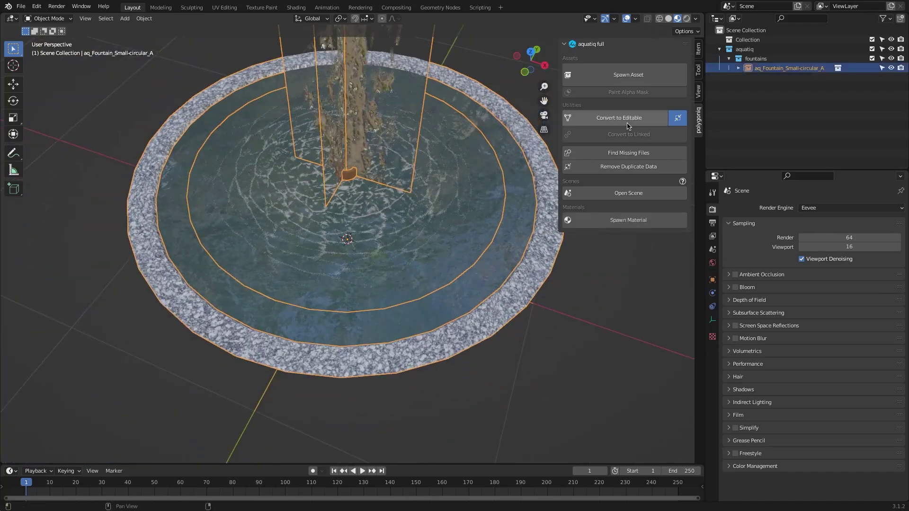
click(618, 117)
scroll(492, 183, up, 2)
middle_drag(491, 184, 496, 160)
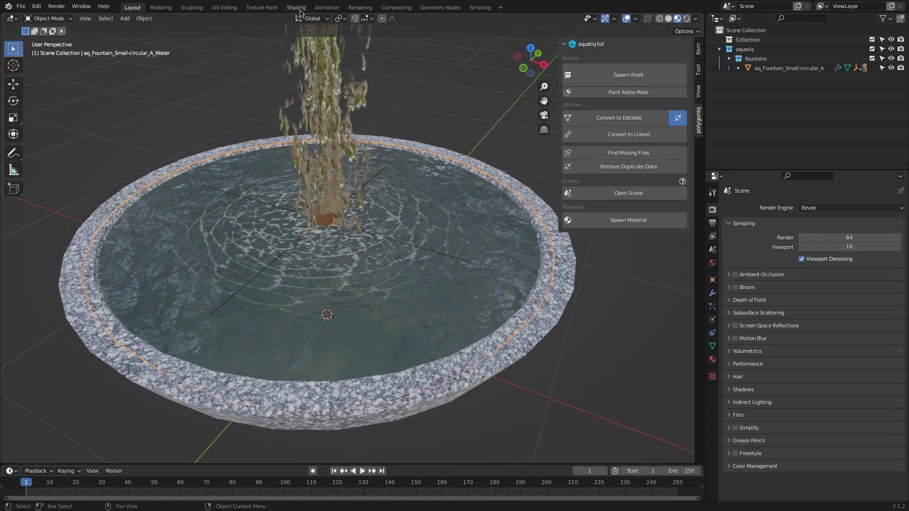
- Examine the aq_Water_Lake material's node settings, including its base color, in the Shading workspace
click(296, 7)
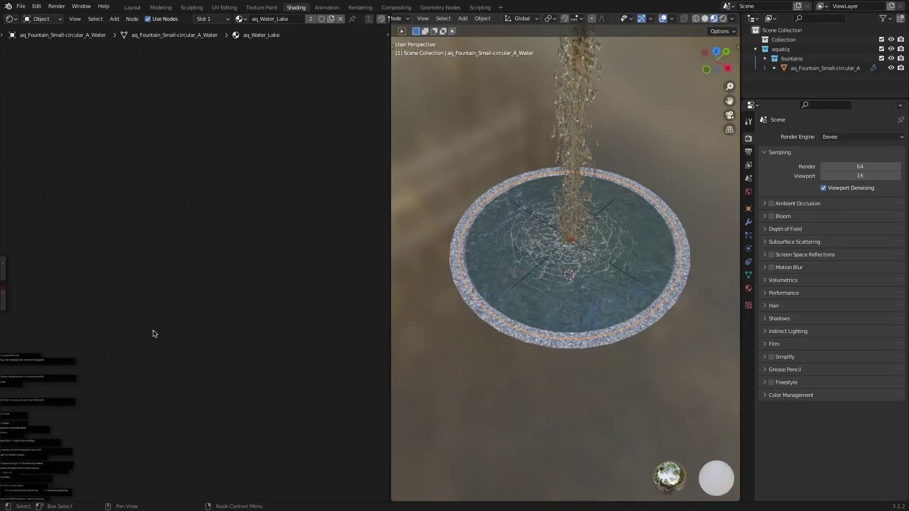
key(Home)
scroll(194, 270, up, 4)
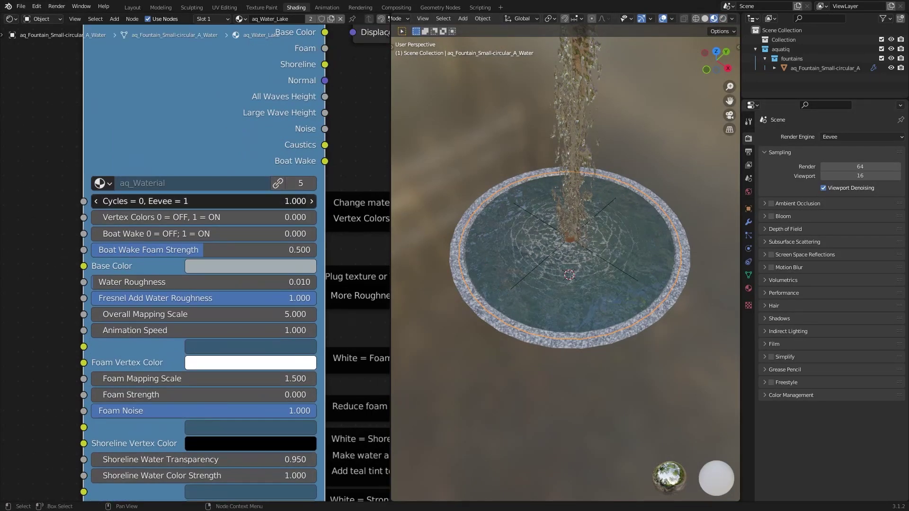
scroll(568, 260, up, 3)
middle_drag(219, 259, 177, 210)
click(177, 210)
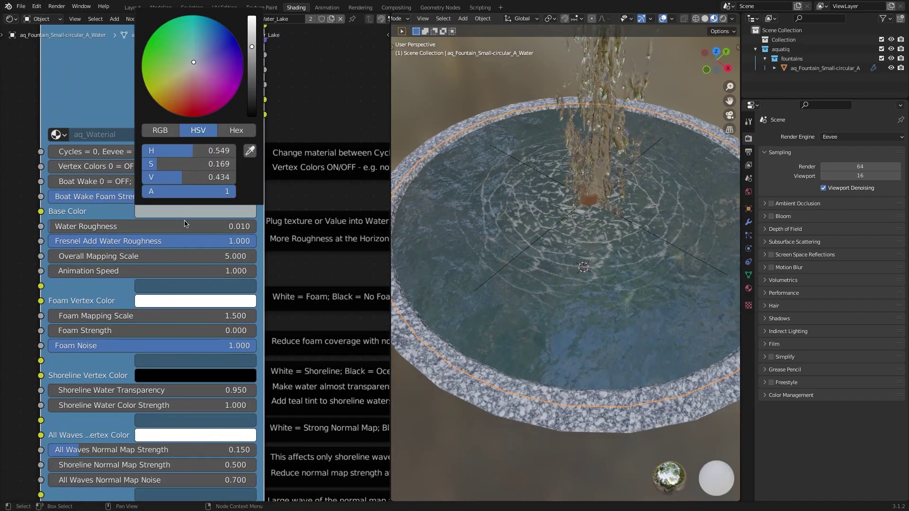
scroll(185, 227, down, 2)
scroll(185, 256, down, 1)
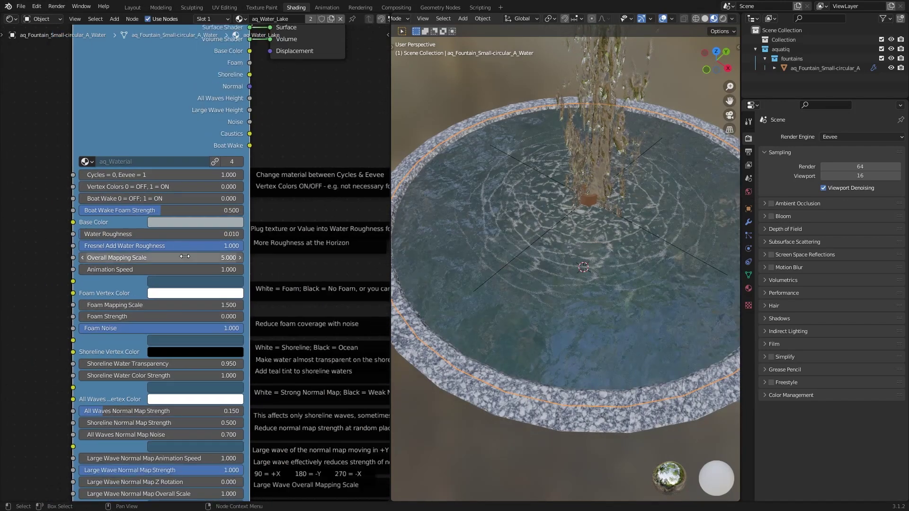
middle_drag(185, 256, 106, 206)
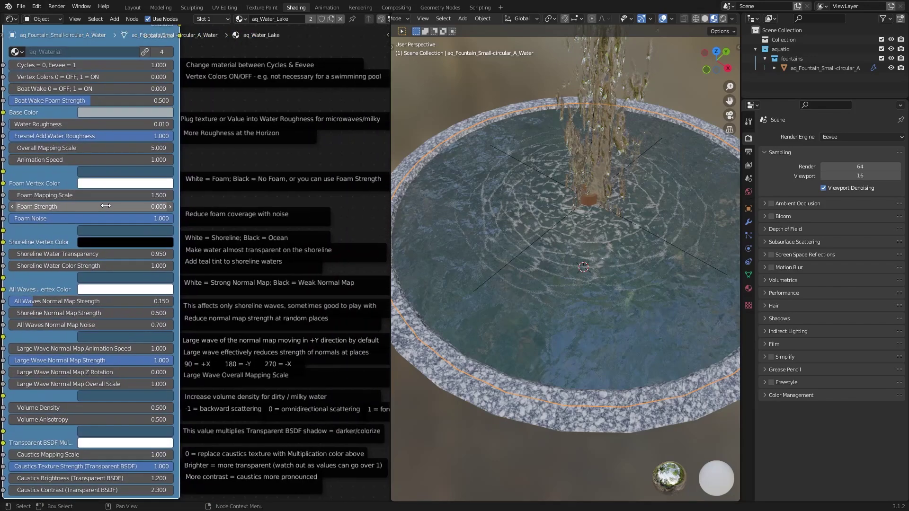
key(Home)
scroll(470, 244, down, 2)
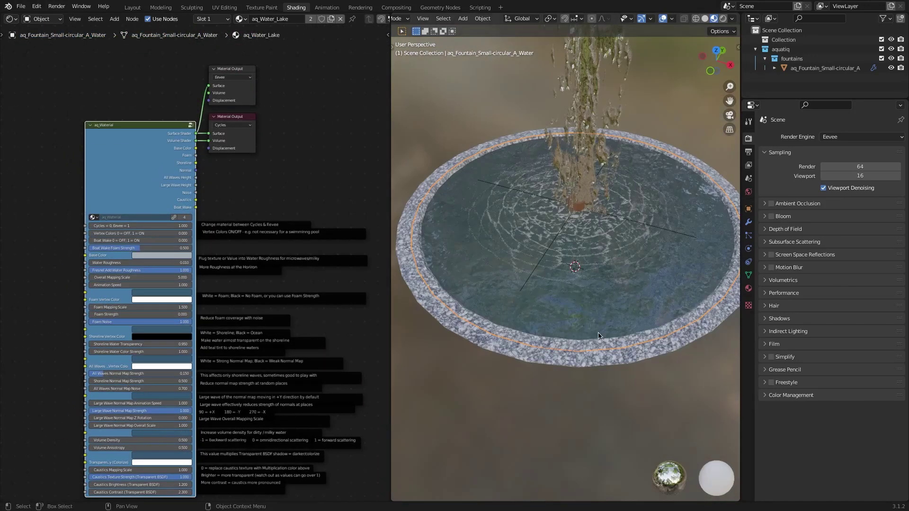
- Isolate the fountain's water surface in local view to examine it, and restore the full scene
scroll(597, 335, up, 3)
key(KP_Divide)
middle_drag(614, 232, 608, 268)
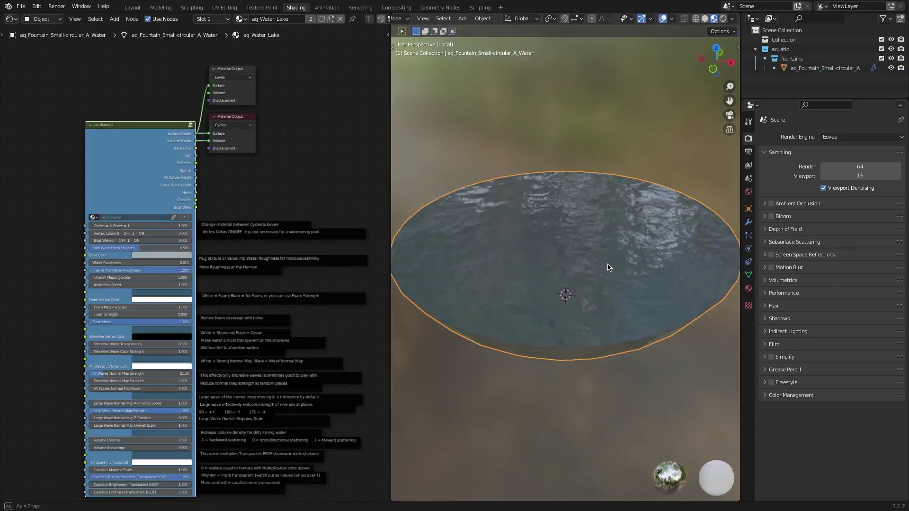
key(KP_Divide)
- Show the add-on's tools beside the shading viewport and apply the Ocean water material to the fountain's water surface
key(n)
click(734, 118)
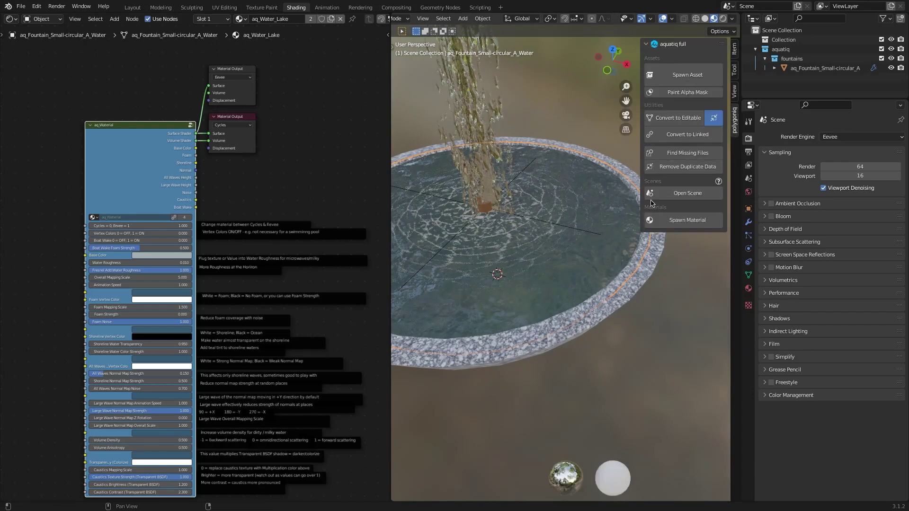
click(687, 220)
click(690, 326)
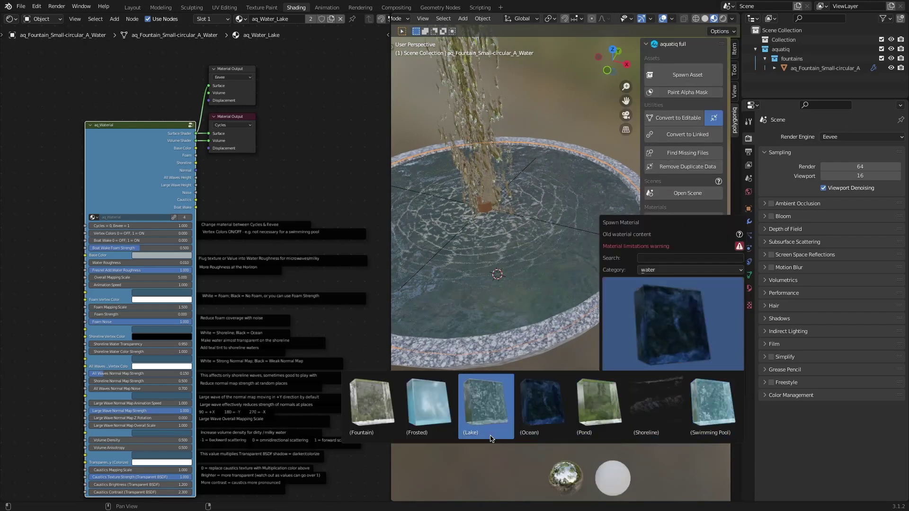
click(540, 414)
click(678, 396)
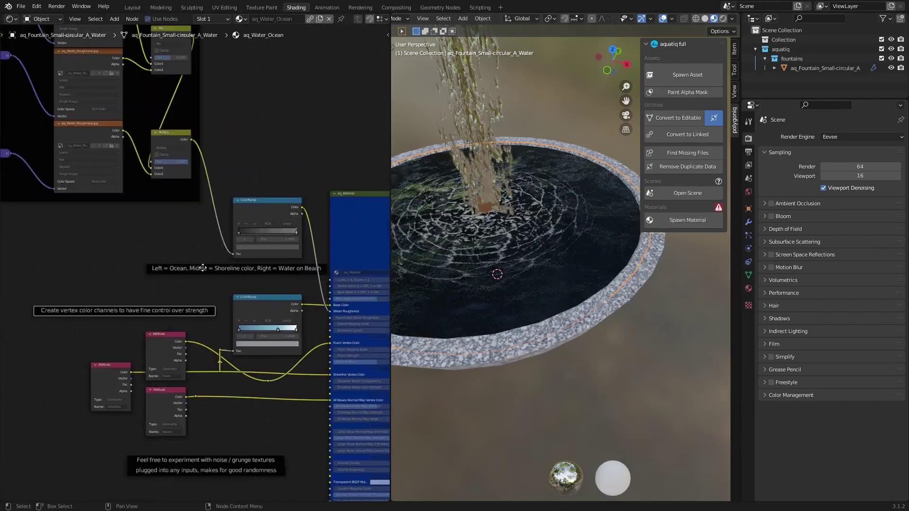
- Replace the Ocean material on the fountain's water surface with the Frosted water material
scroll(694, 278, down, 5)
scroll(694, 277, up, 8)
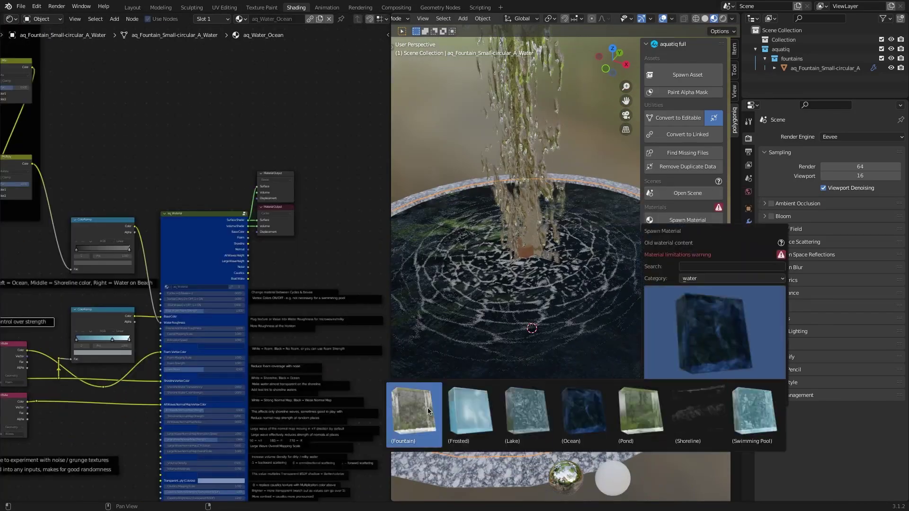
click(470, 411)
- Apply the Fountain water material to the basin's water surface
middle_drag(620, 334, 591, 303)
click(687, 219)
click(695, 311)
click(623, 394)
click(686, 375)
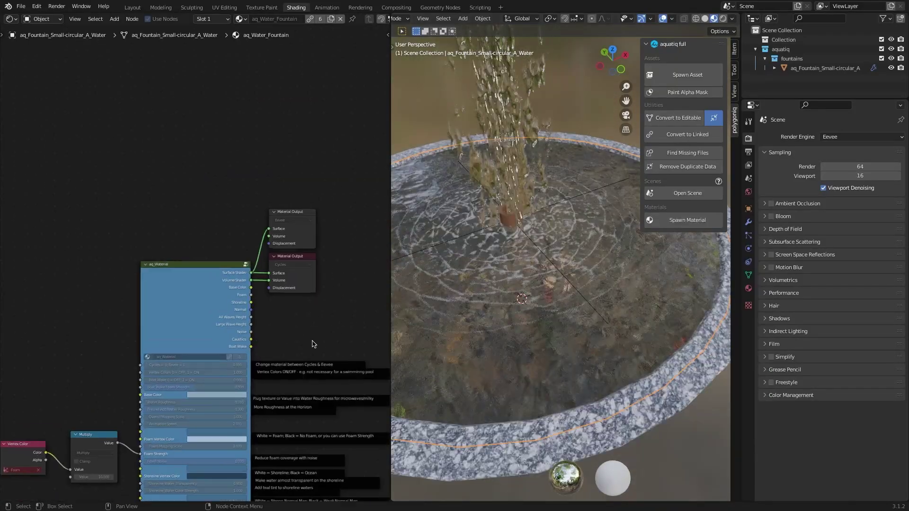
- Undo the Fountain material, isolate the water surface to examine its Frosted material, and restore the full scene
key(ctrl+z)
key(ctrl+z)
key(KP_Divide)
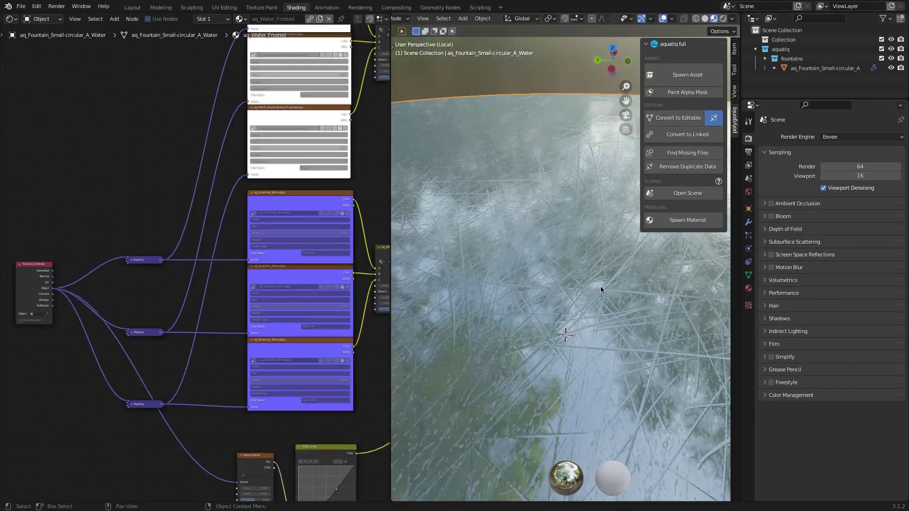
key(KP_Divide)
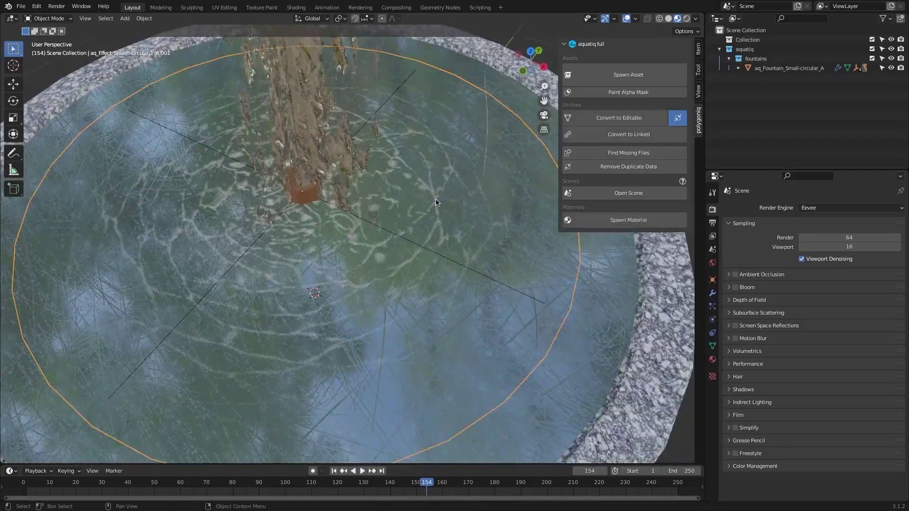